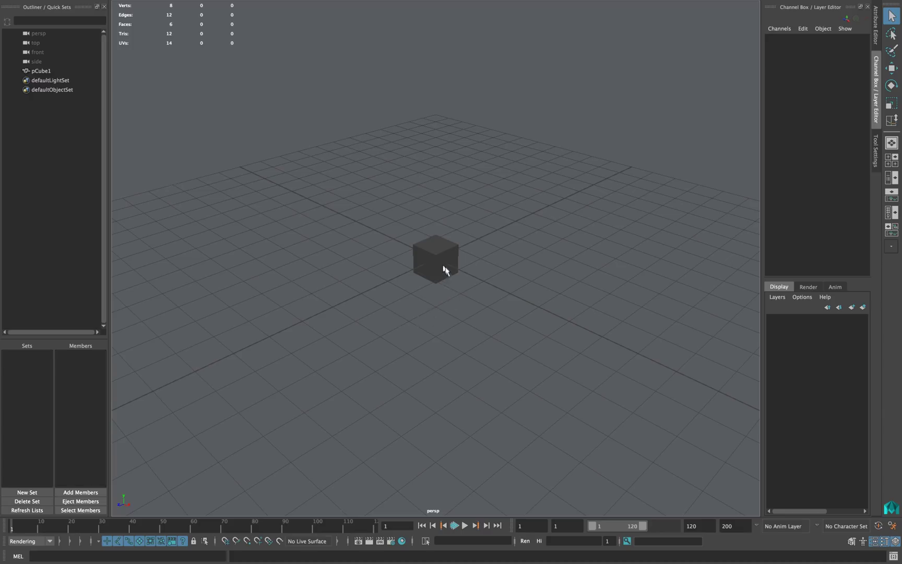
Step: Dolly the perspective camera in toward the default cube at the grid centre
alt+right_drag(389, 268, 499, 303)
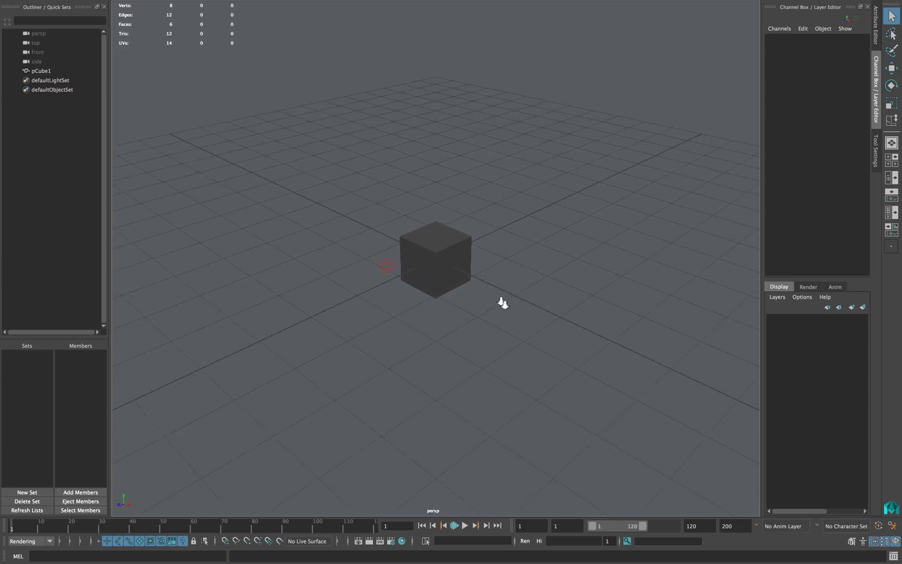
Step: Select pCube1 and expand its polyCube1 construction attributes in the Channel Box
click(453, 273)
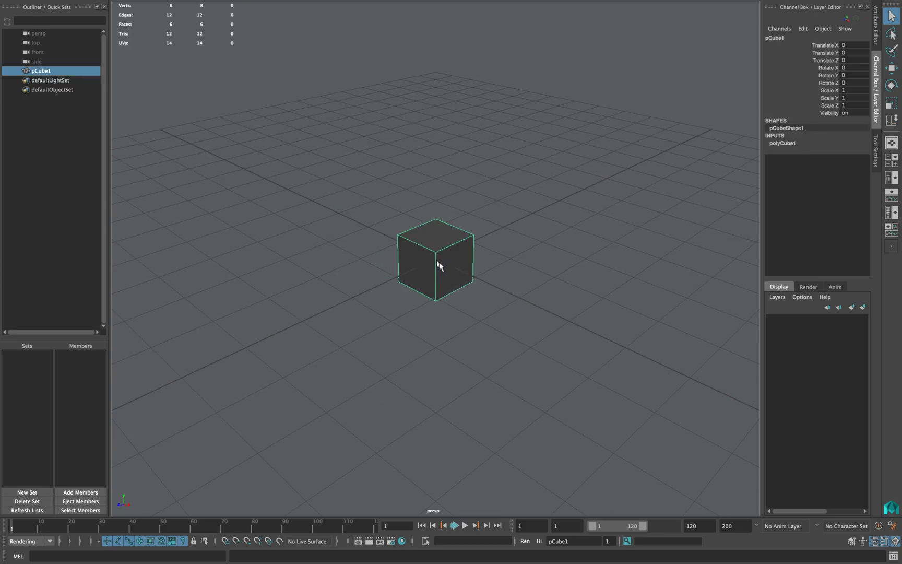
click(792, 144)
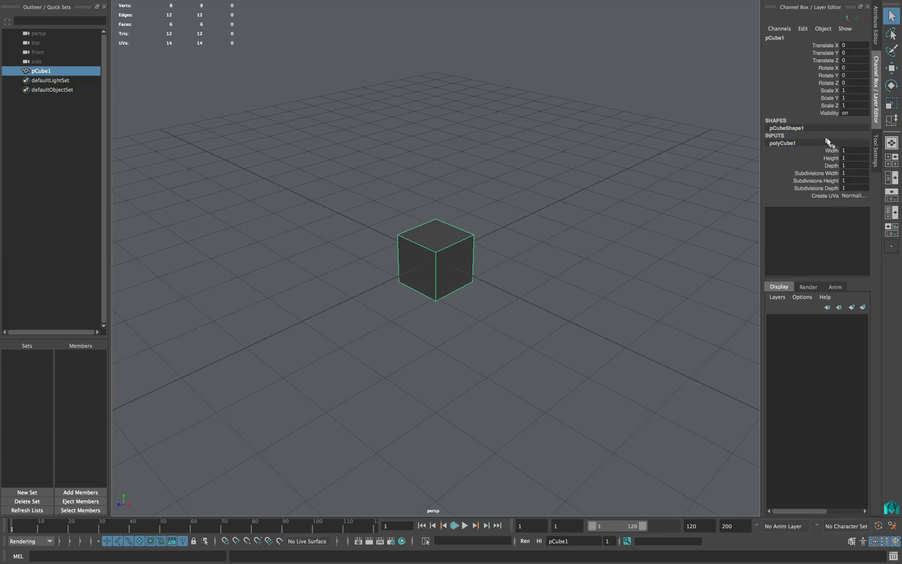
Step: With Width, Height and Depth selected together, virtual-slide them up to 18
drag(827, 152, 828, 166)
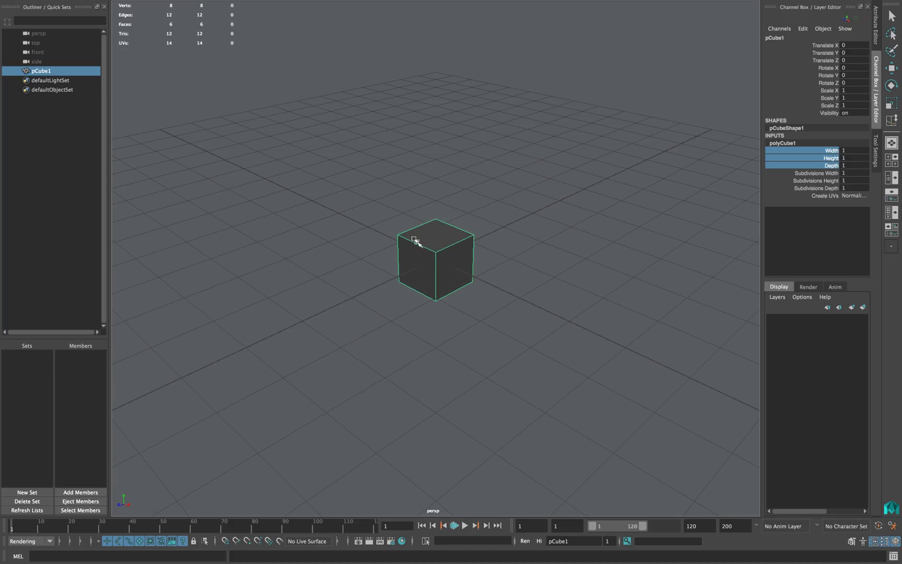
middle_drag(469, 249, 471, 251)
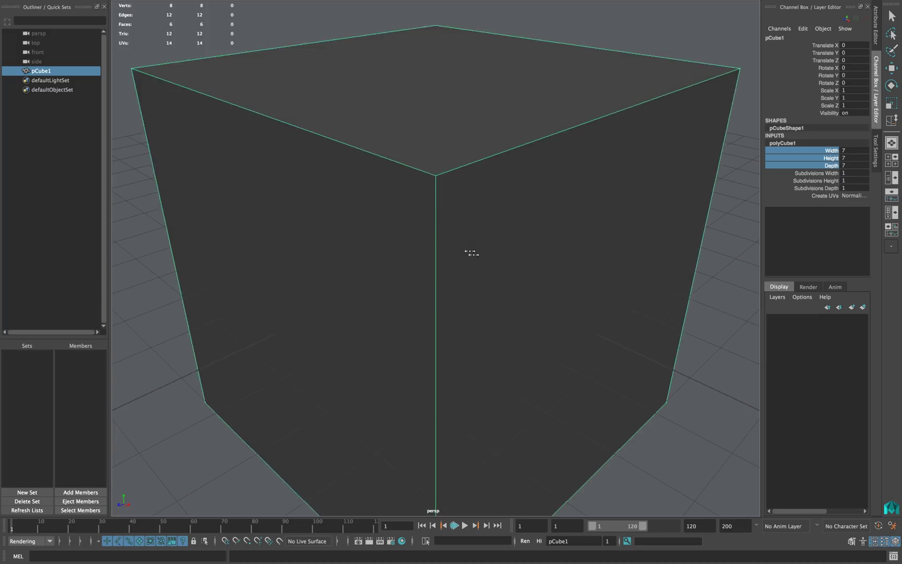
middle_drag(472, 252, 476, 260)
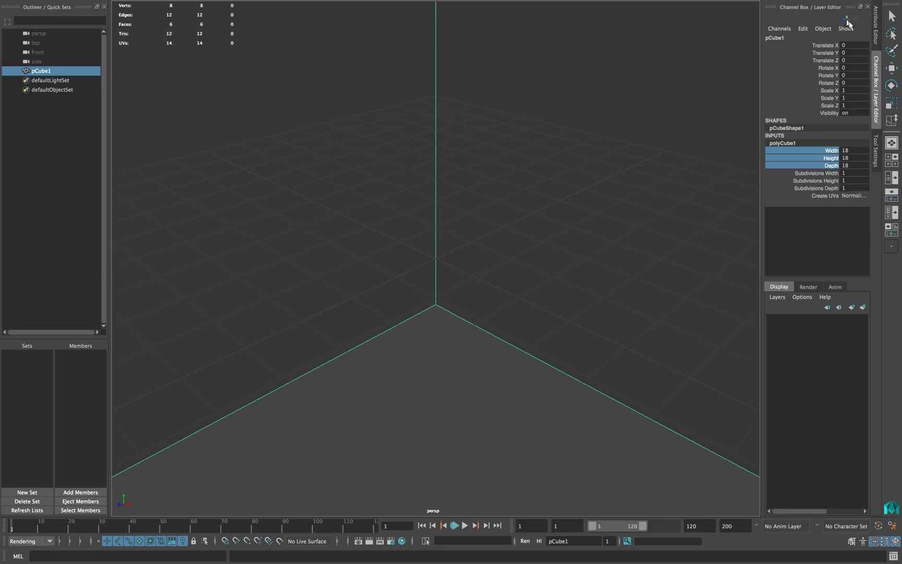
Step: Toggle manipulator mode off again and set the channel slider speed lower
click(848, 21)
click(848, 22)
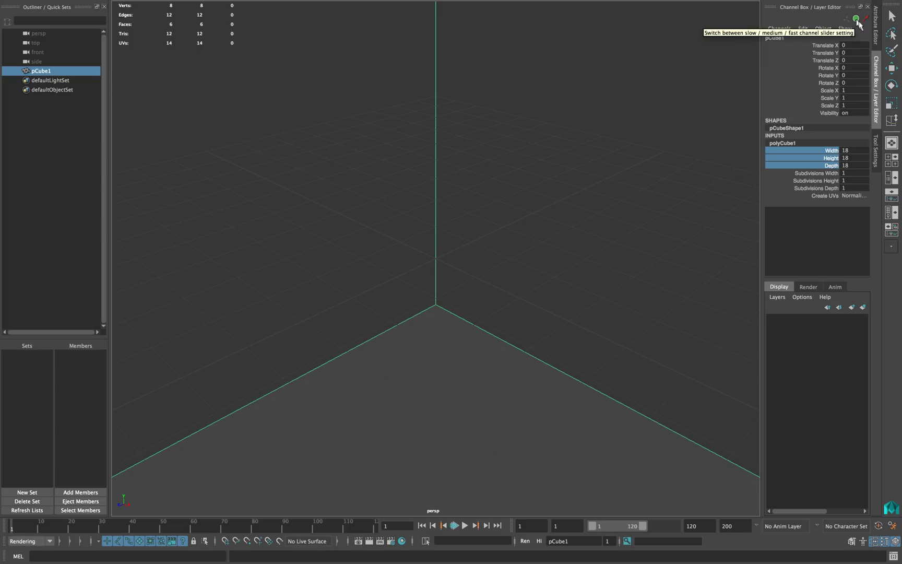
click(858, 21)
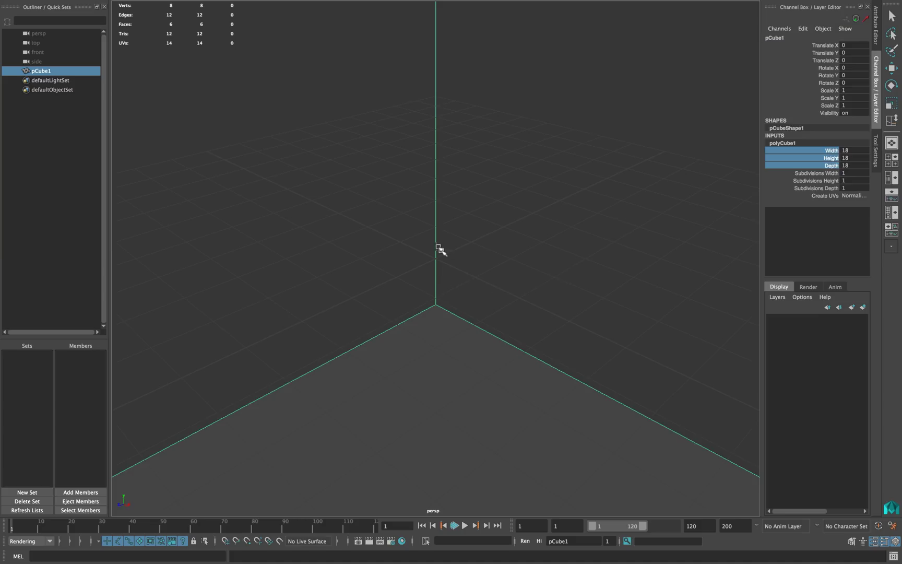
Step: Virtual-slide Width, Height and Depth down to about 3.04 so the cube fits the view
middle_drag(438, 249, 292, 252)
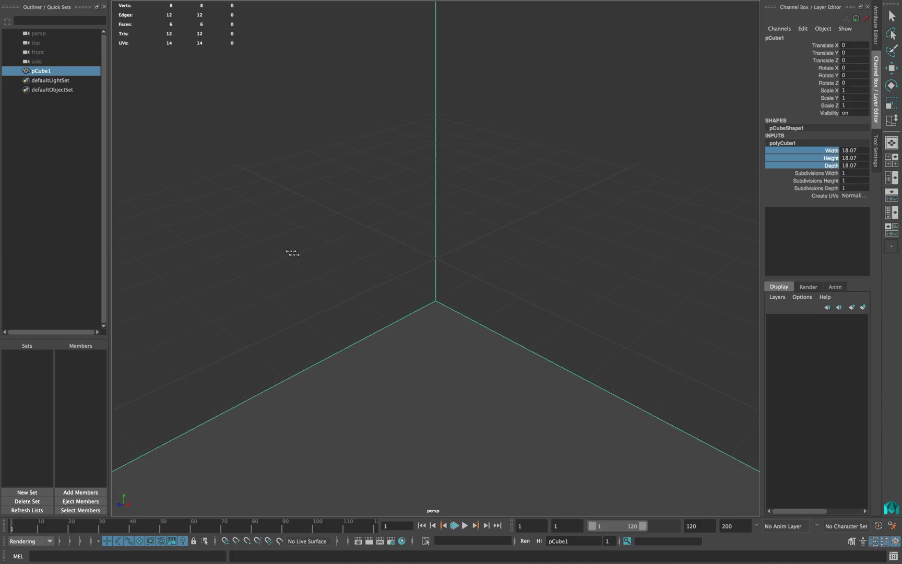
mouse_move(681, 257)
middle_down()
mouse_move(322, 252)
mouse_move(351, 253)
middle_up()
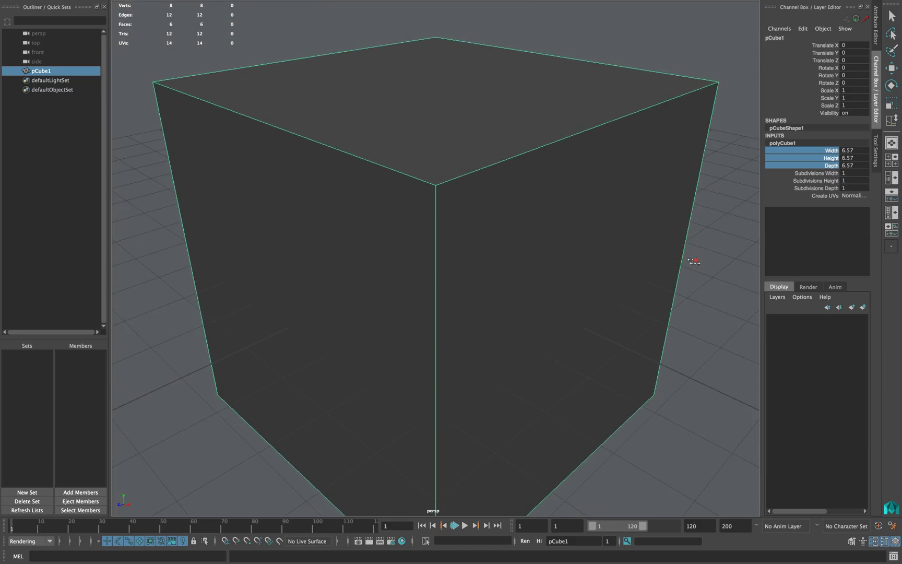
mouse_move(693, 257)
middle_down()
mouse_move(502, 283)
mouse_move(651, 291)
mouse_move(463, 303)
mouse_move(533, 306)
middle_up()
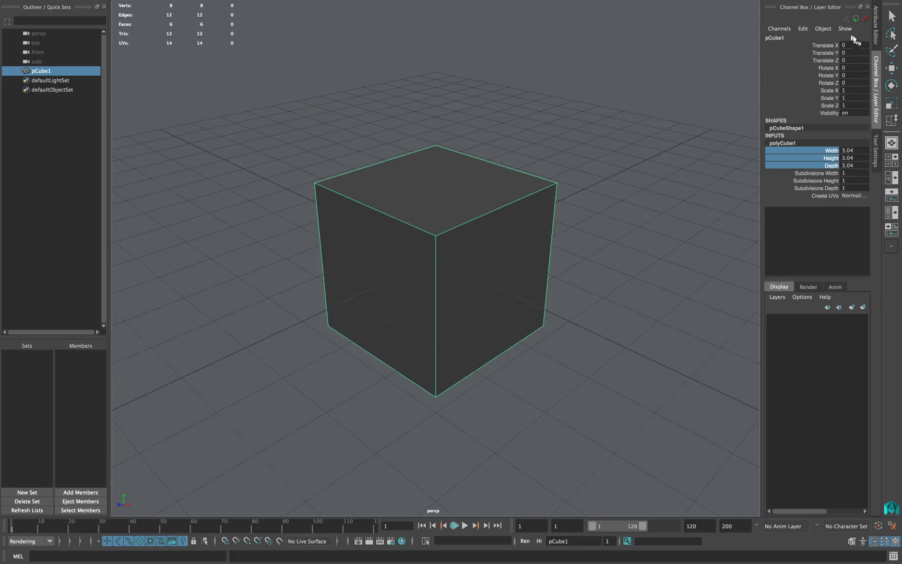